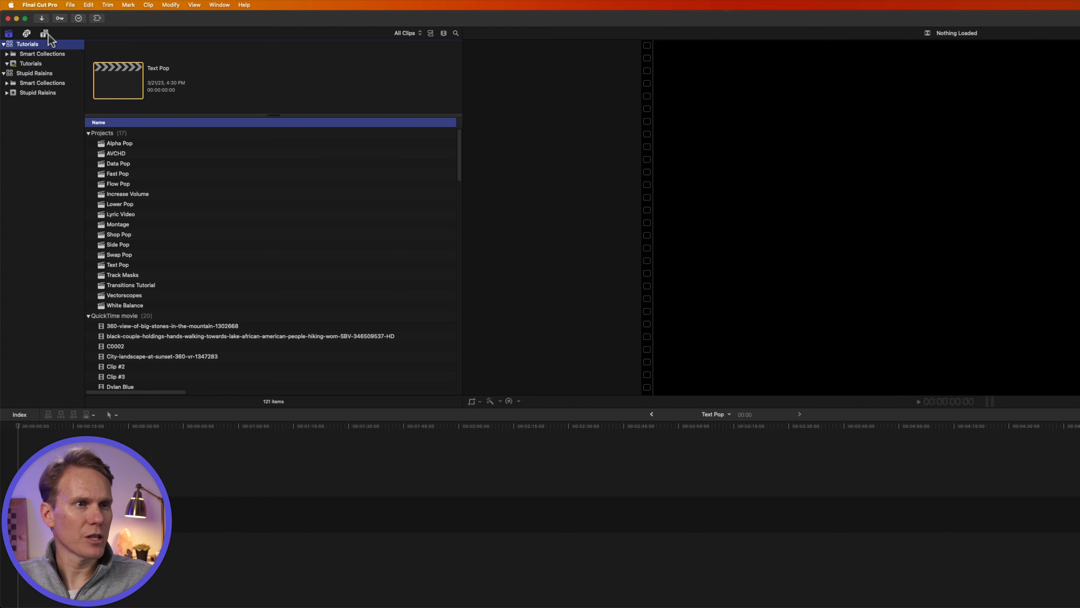
Add the Action template from the Text Pop titles to the Text Pop project's timeline
left_click(45, 33)
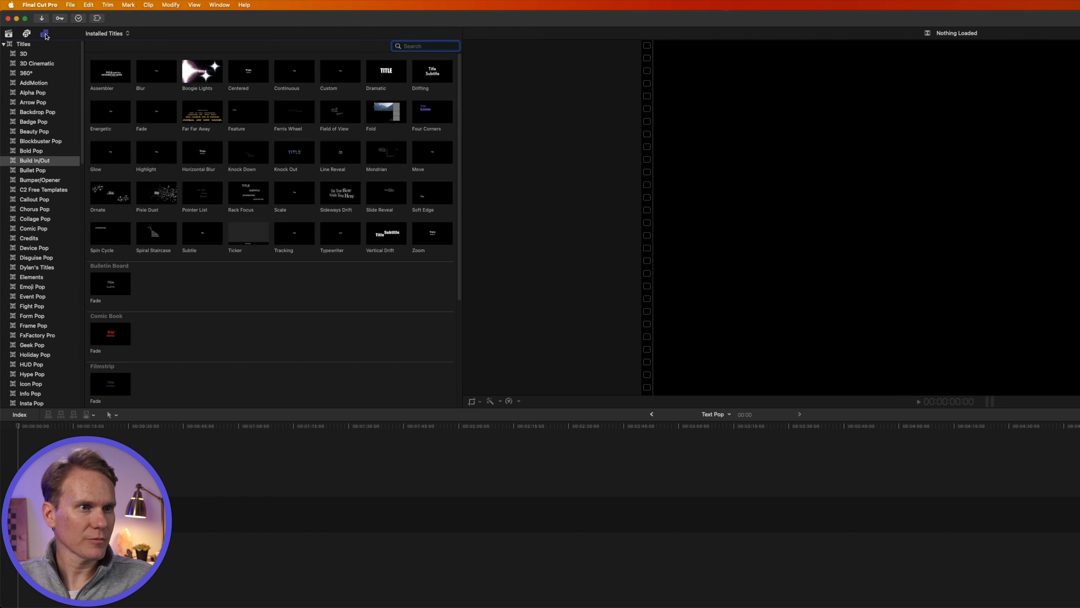
scroll(38, 201, "down", 15)
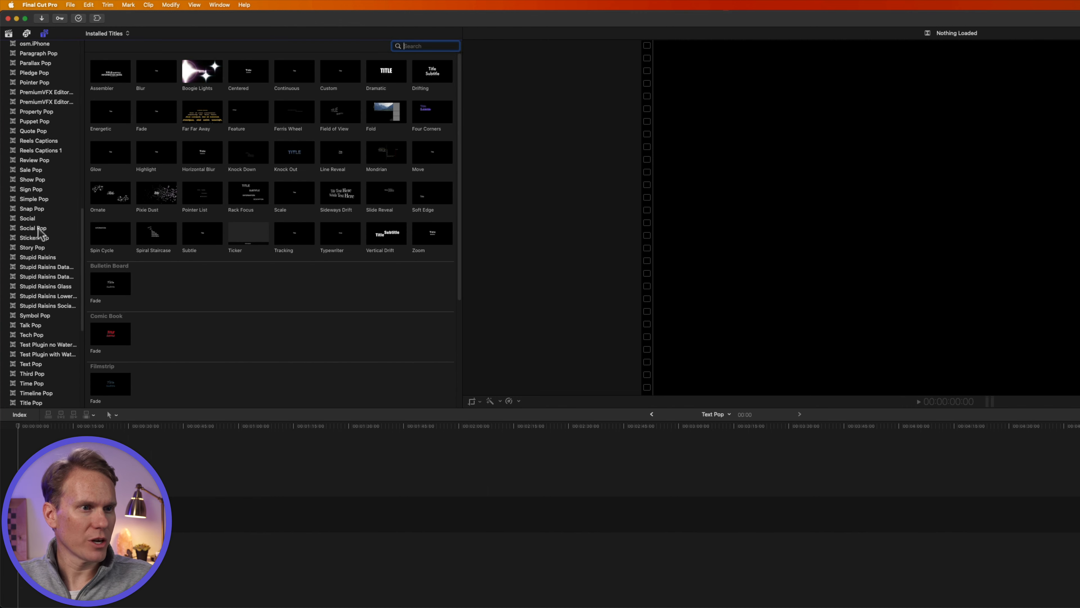
left_click(37, 242)
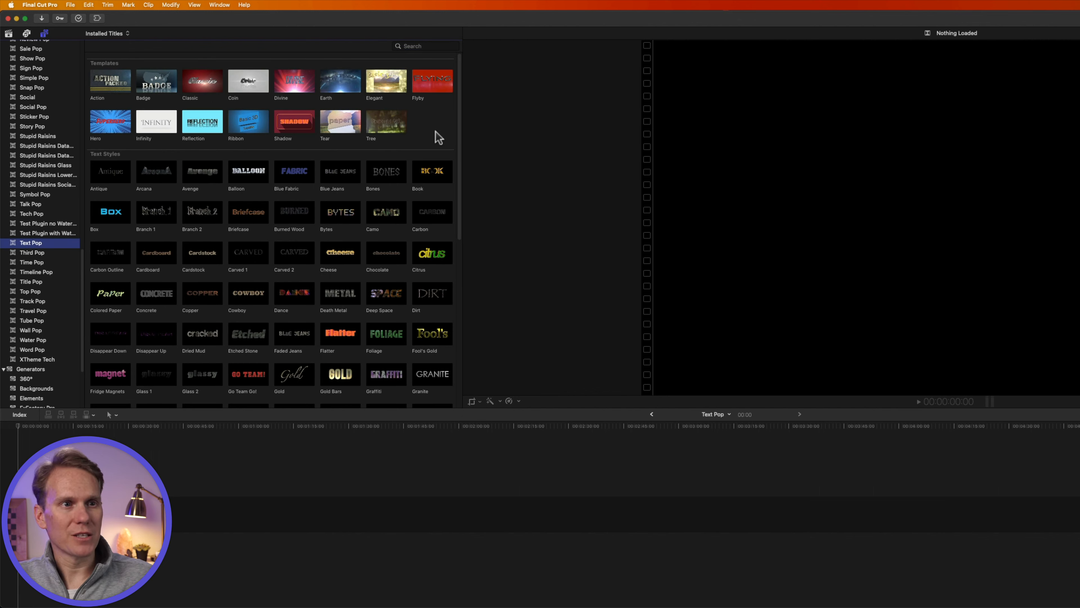
scroll(450, 147, "down", 2)
left_click_drag(463, 155, 35, 450)
left_click(103, 77)
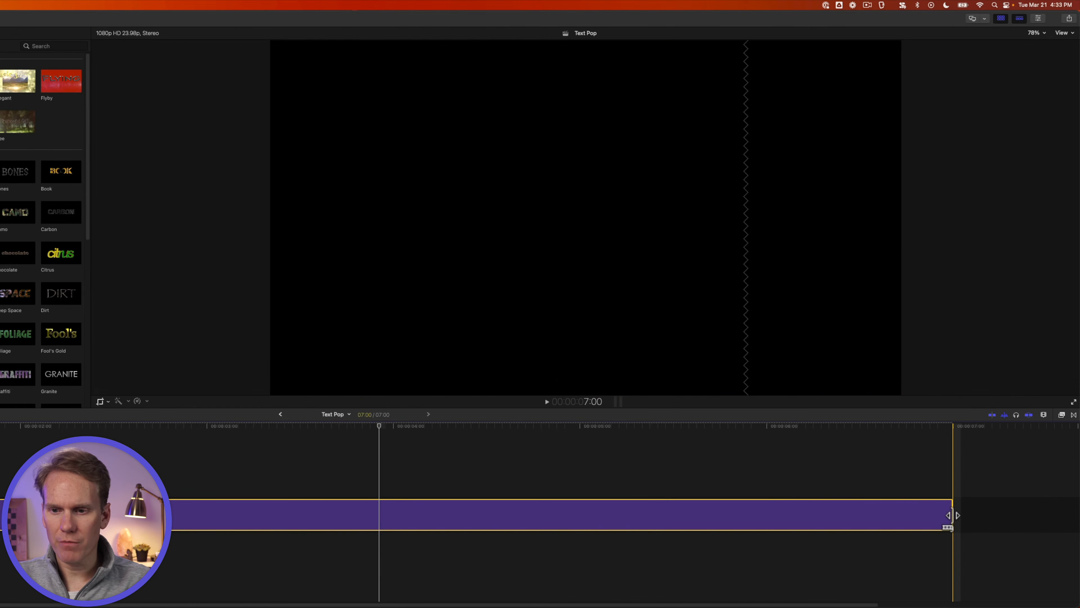
Set the duration of the Action title in the timeline to 5 seconds and fit the whole timeline in view
left_click(952, 516)
left_click_drag(952, 516, 1047, 511)
left_click(598, 519)
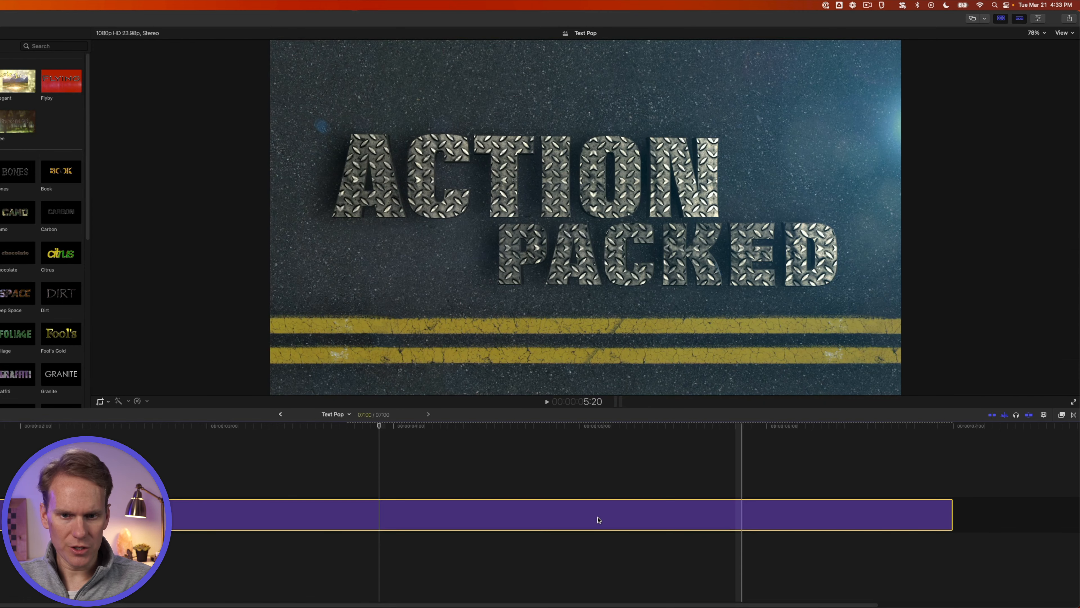
key("ctrl+d")
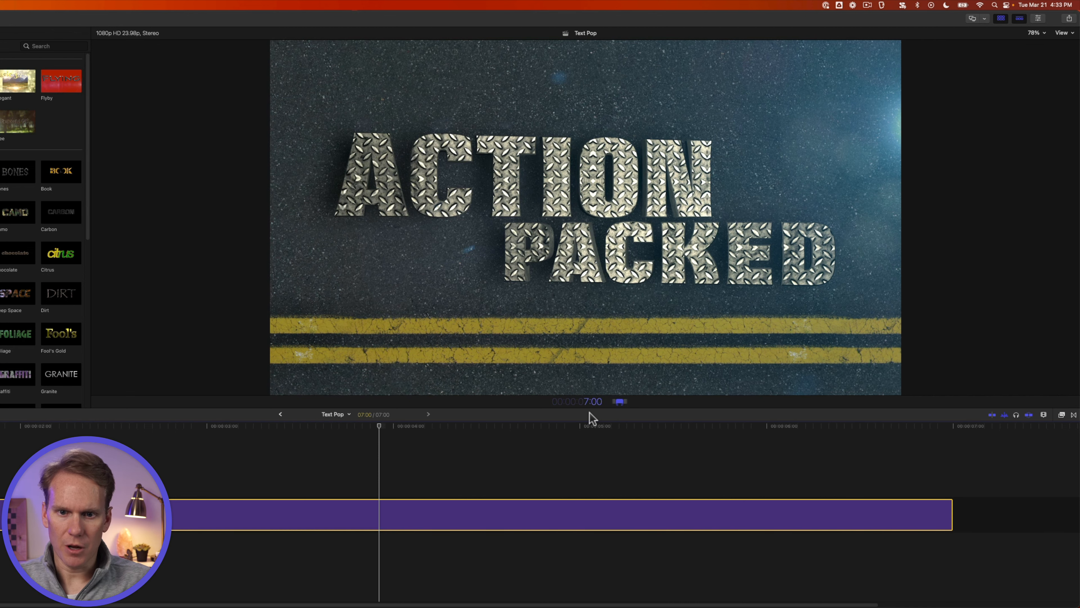
type("500")
key("Return")
key("shift+z")
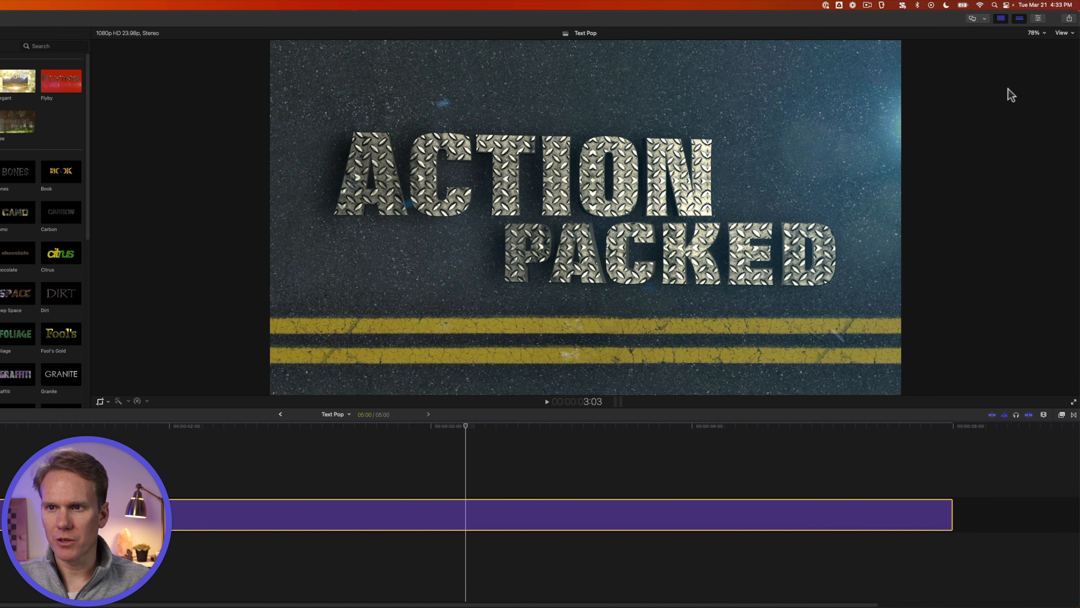
Replace the Action title's first line, ACTION, with "HIT THE" in the viewer
left_click(1039, 19)
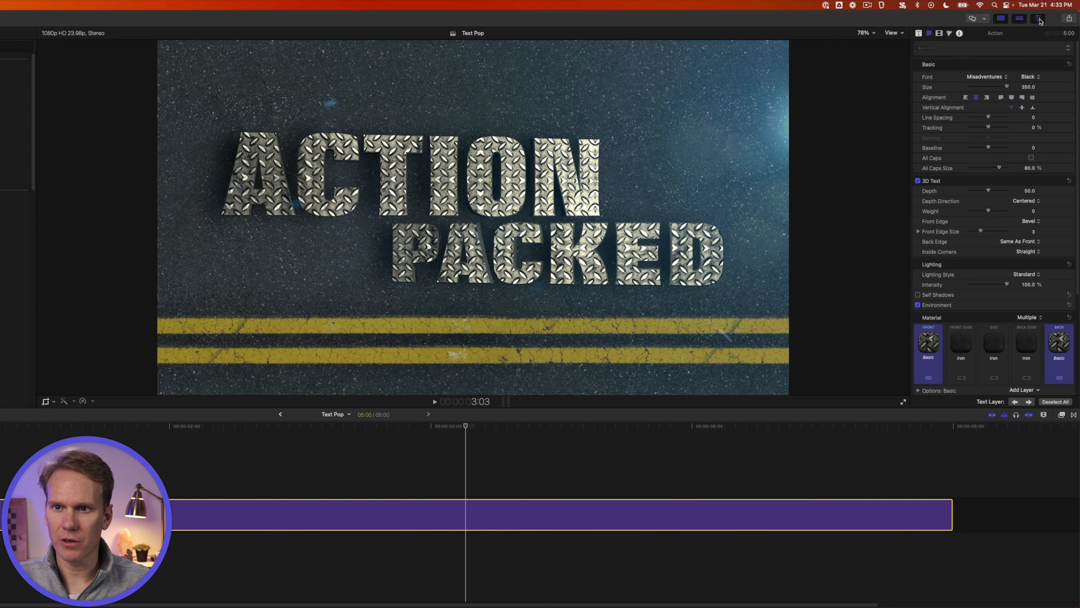
left_click(919, 33)
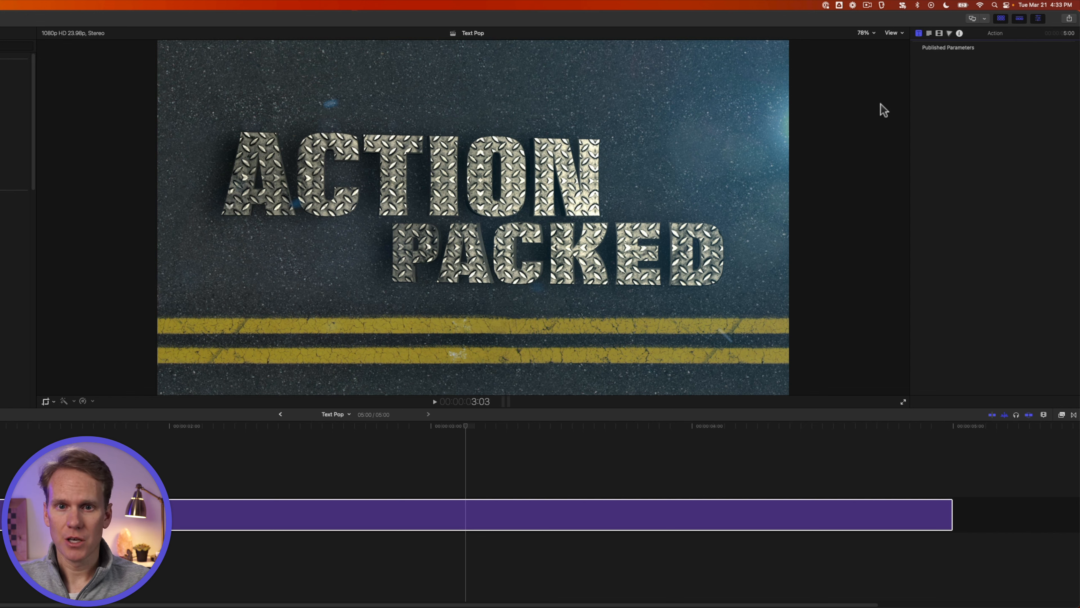
left_click(347, 179)
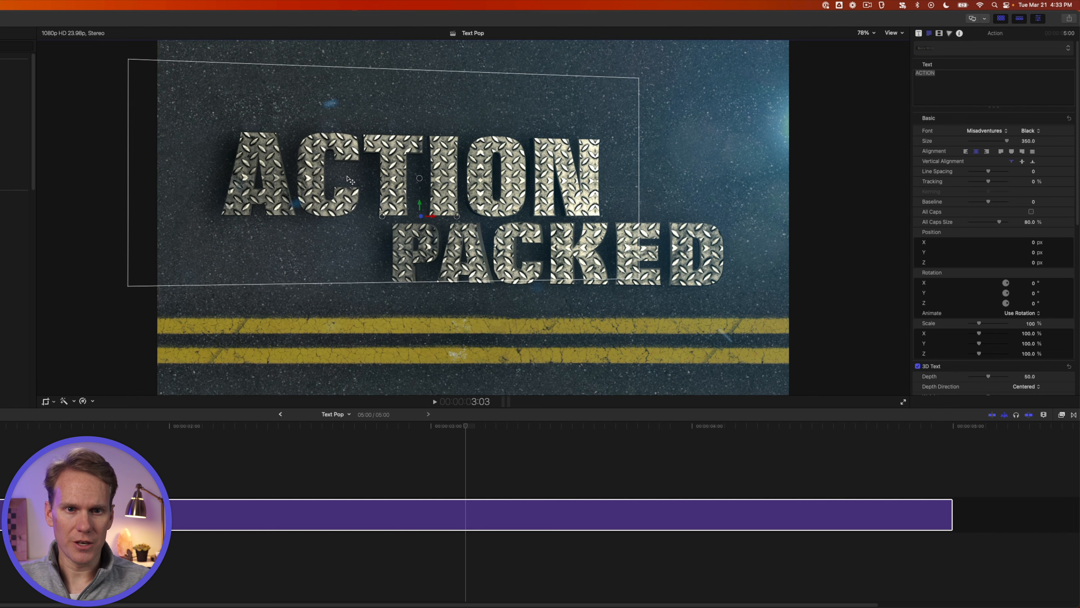
double_click(348, 178)
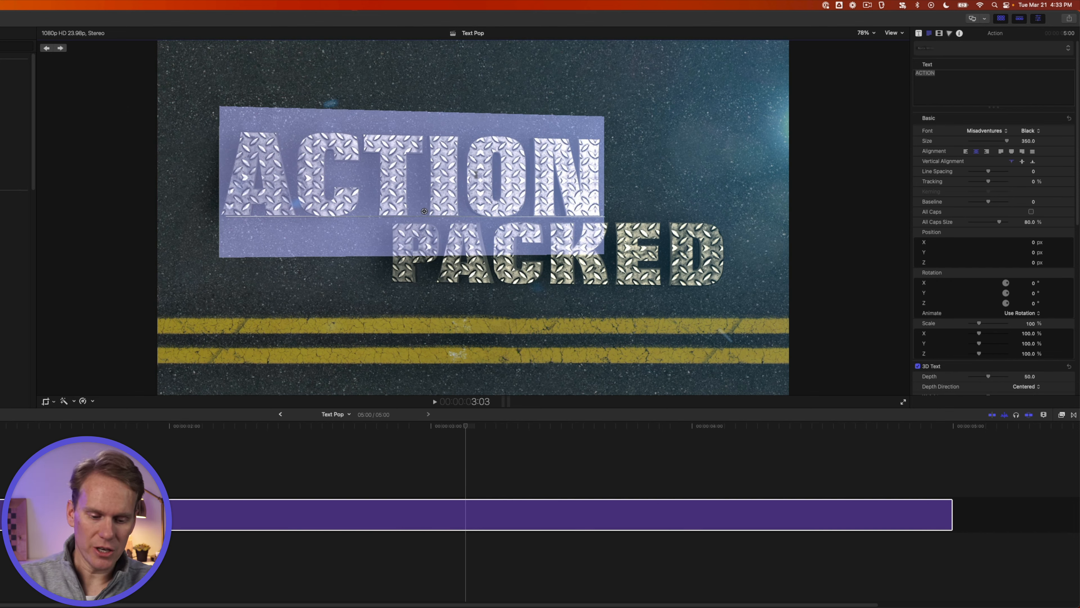
type("HIT THE")
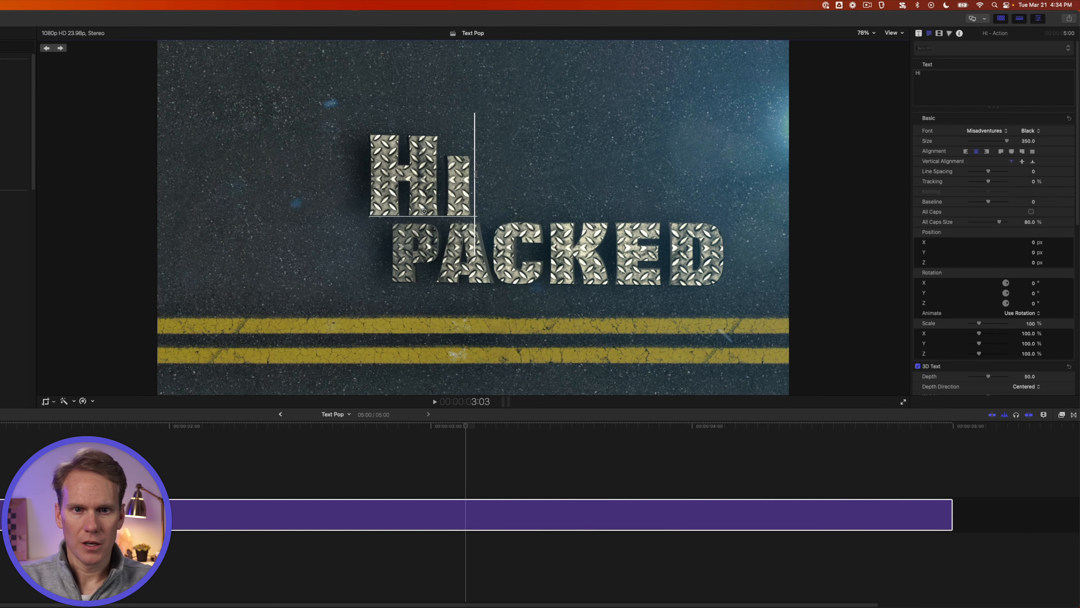
Replace the Action title's second line, PACKED, with "road"
left_click(565, 272)
left_click(959, 80)
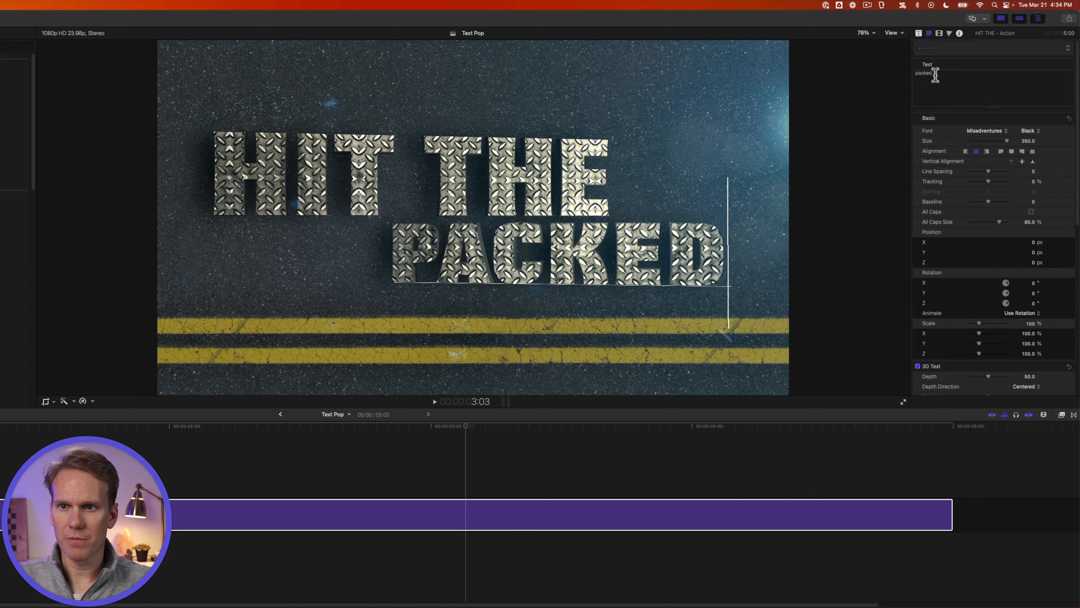
double_click(932, 73)
type("road")
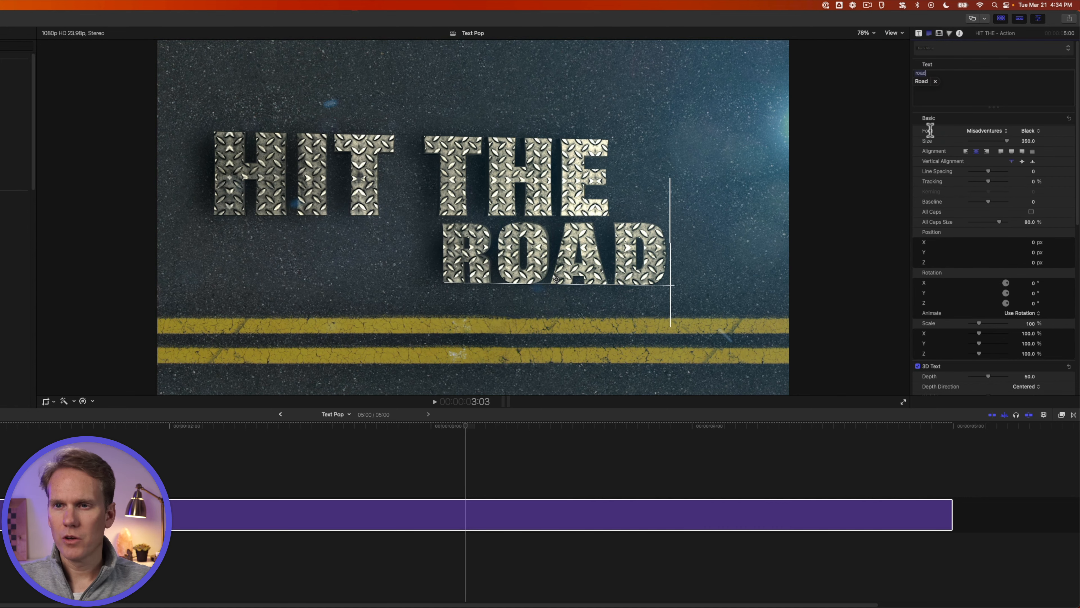
Change the font of the ROAD line to a wide block typeface and preview the title
left_click(1004, 133)
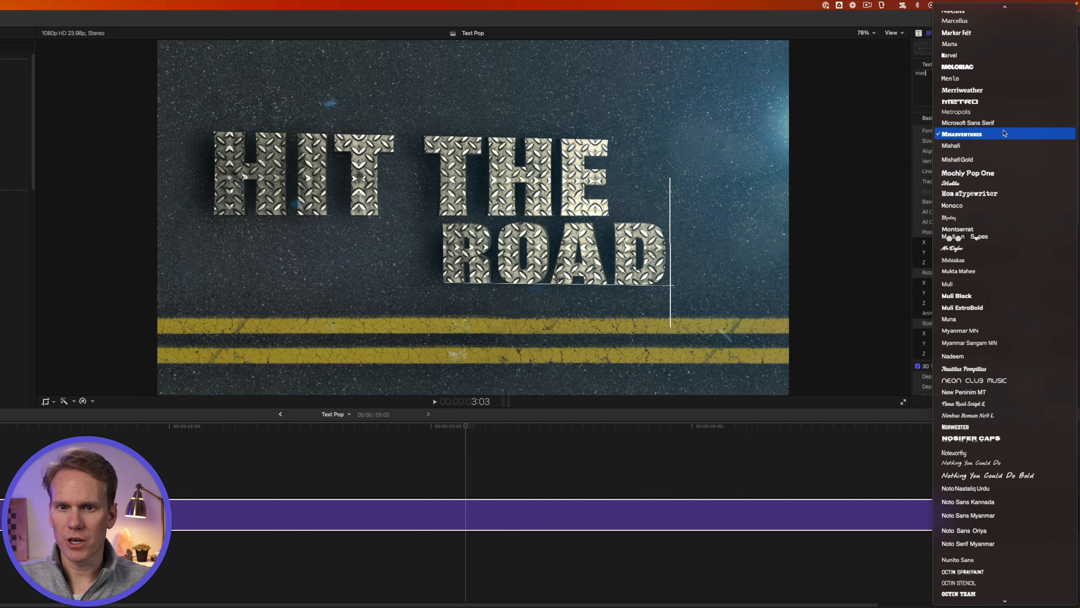
left_click(1000, 142)
left_click_drag(1007, 139, 1002, 142)
scroll(1003, 148, "down", 3)
key("/")
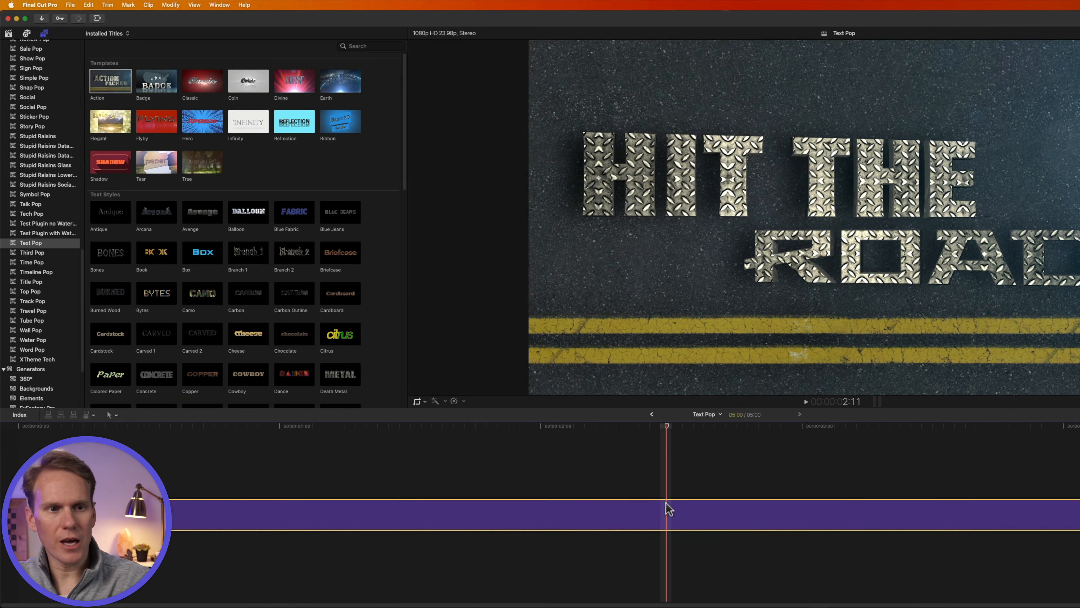
Delete the Action title and append the Reflection template to the timeline in its place
key("Delete")
left_click(301, 129)
key("e")
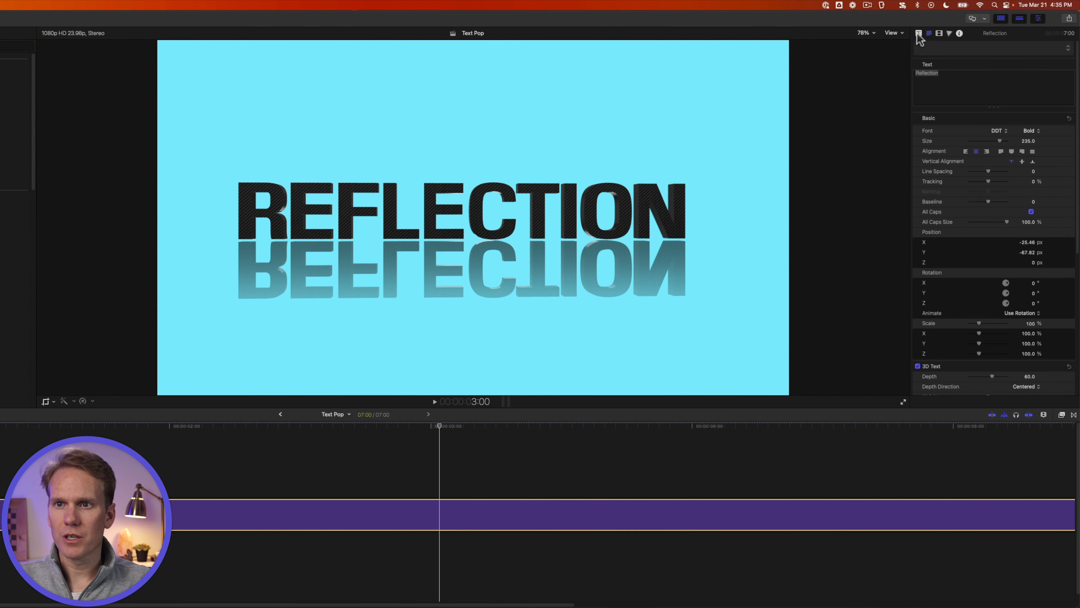
Set the Reflection title's vertical rotation to a start value of 27.04° and an end value of 58.94°
left_click(918, 34)
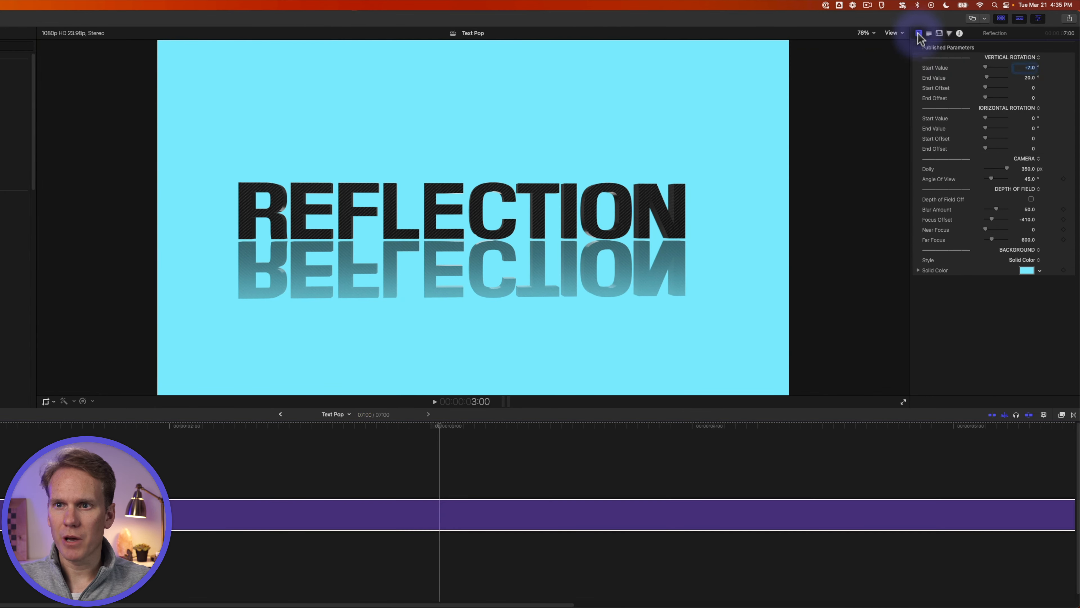
left_click_drag(986, 67, 990, 78)
left_click(118, 414)
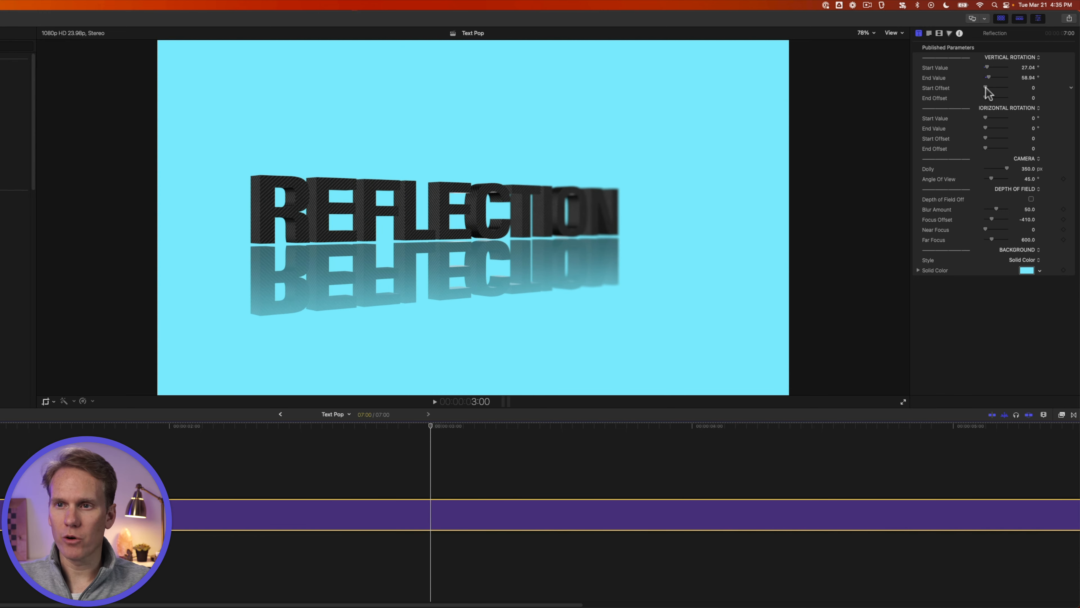
Set the vertical rotation's start offset to 48 and end offset to 40, and try different horizontal rotation values
left_click_drag(989, 87, 996, 97)
left_click(986, 98)
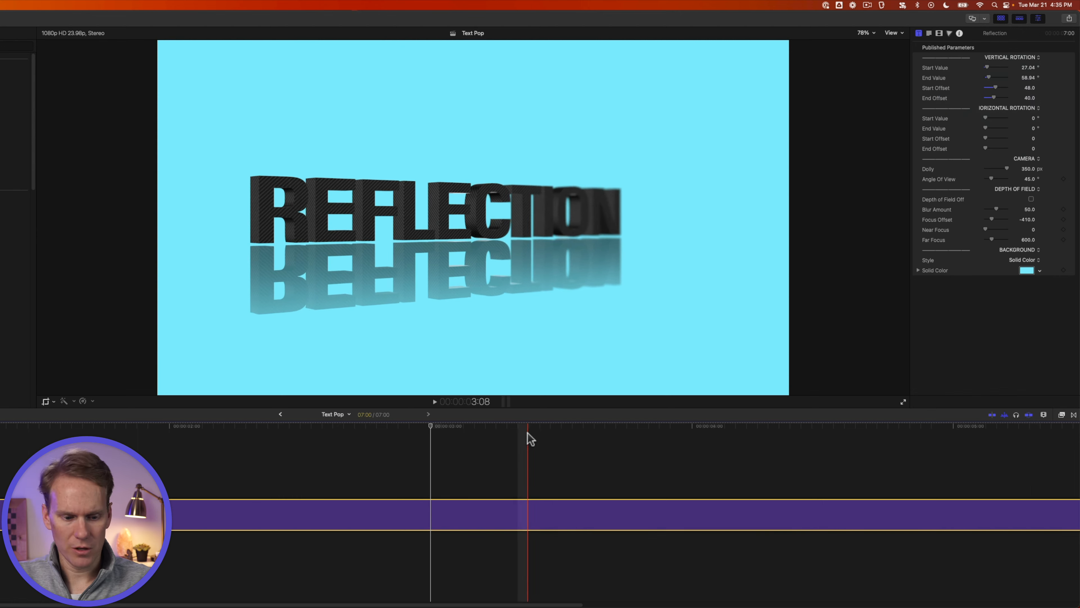
key("super+minus")
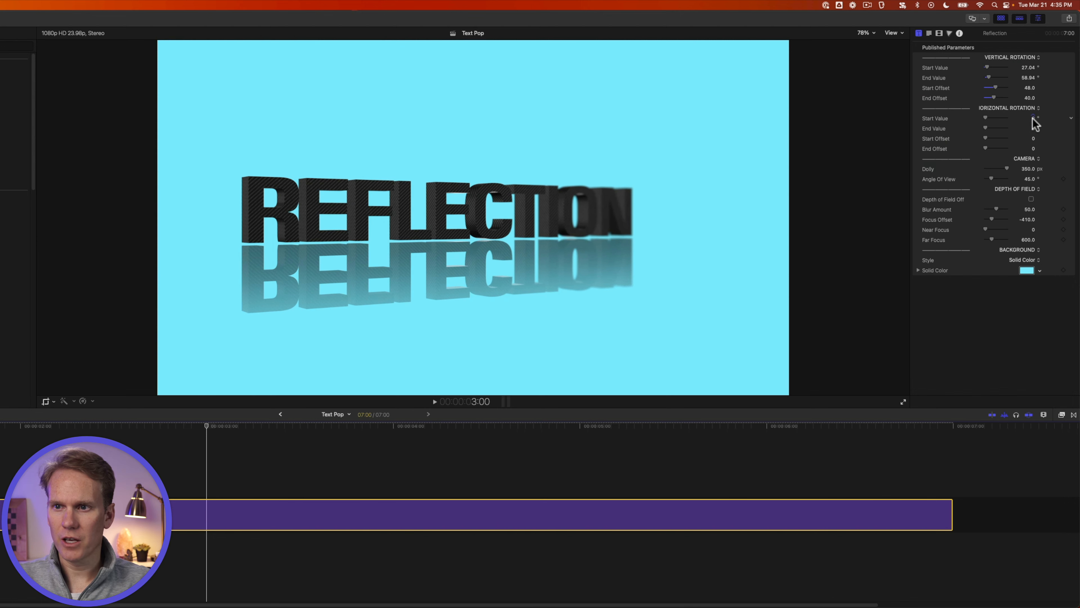
left_click_drag(1033, 118, 989, 128)
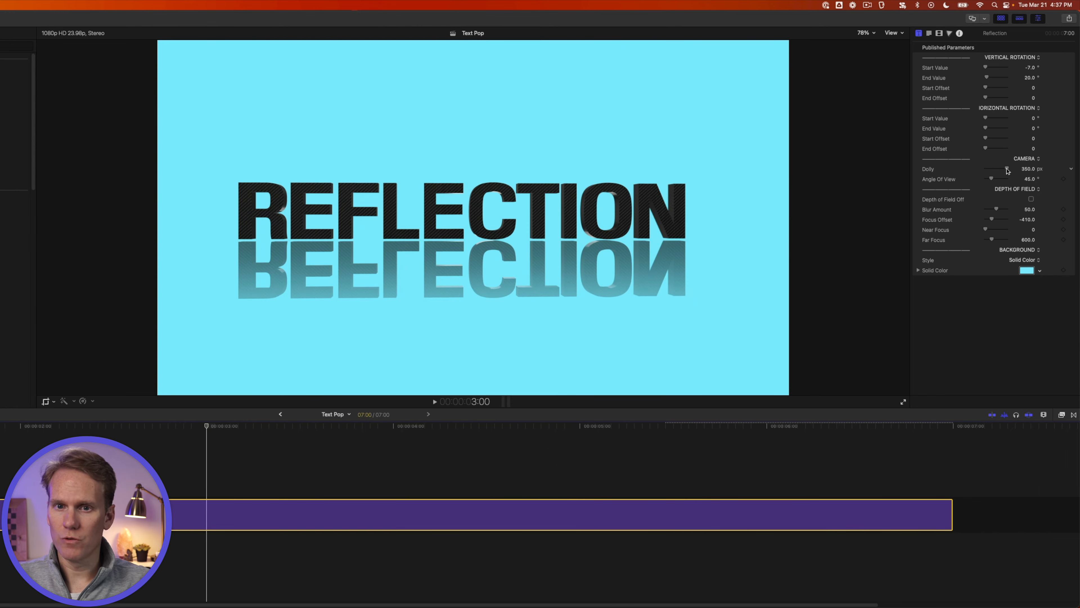
Try different camera dolly and angle of view values on the Reflection title
left_click_drag(1028, 171, 995, 172)
key("space")
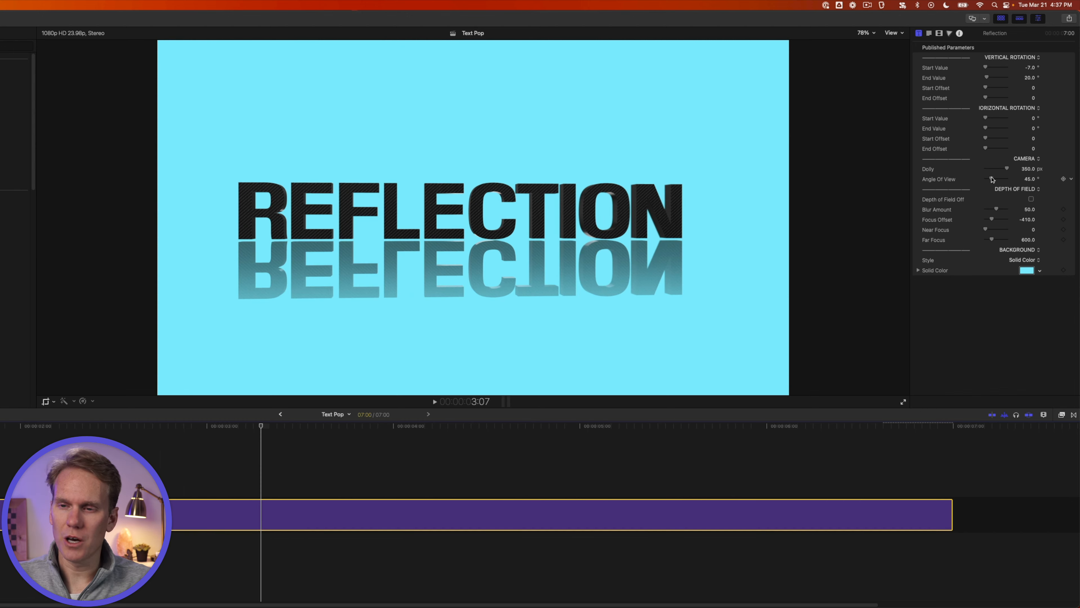
left_click_drag(992, 179, 1014, 210)
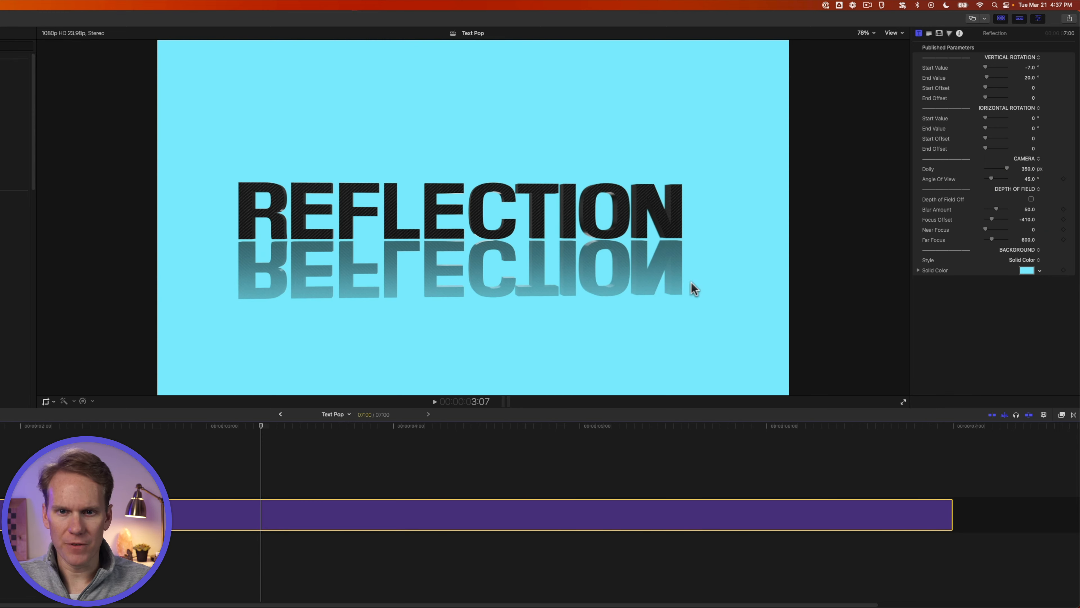
Try turning off the Reflection title's depth of field and adjusting its blur settings, and undo the changes
left_click(759, 427)
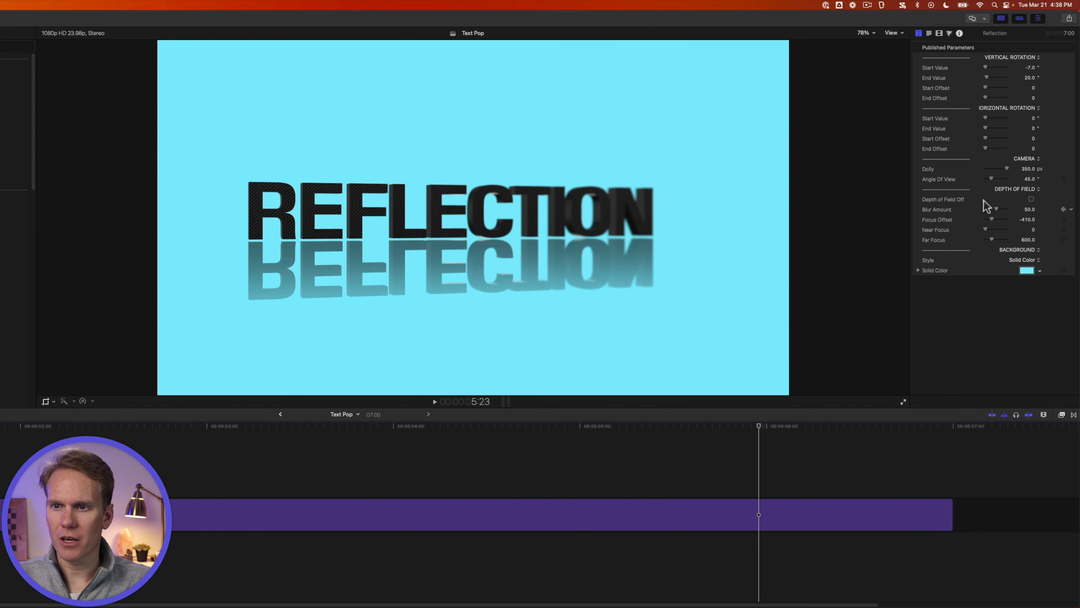
left_click(1032, 199)
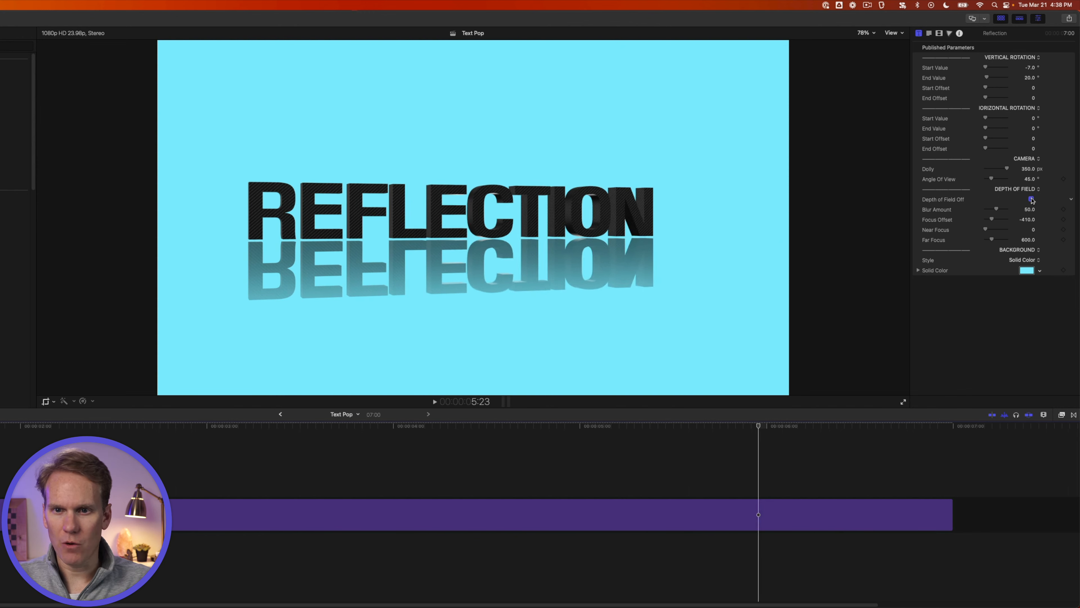
left_click(1031, 199)
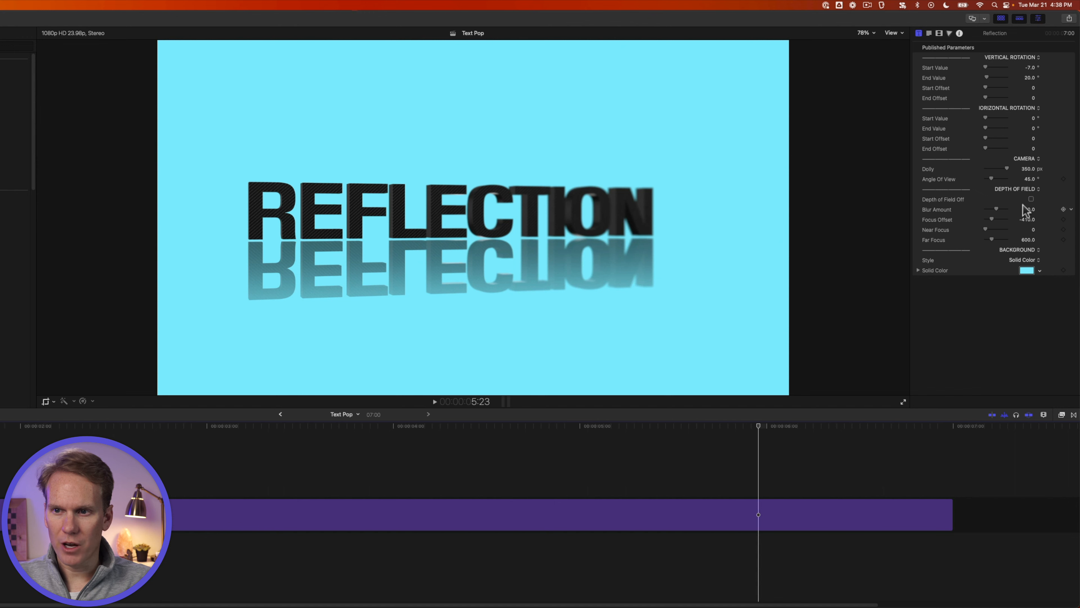
mouse_move(996, 207)
left_mouse_down()
mouse_move(1030, 204)
mouse_move(996, 218)
left_mouse_up()
key("super+z")
key("super+z")
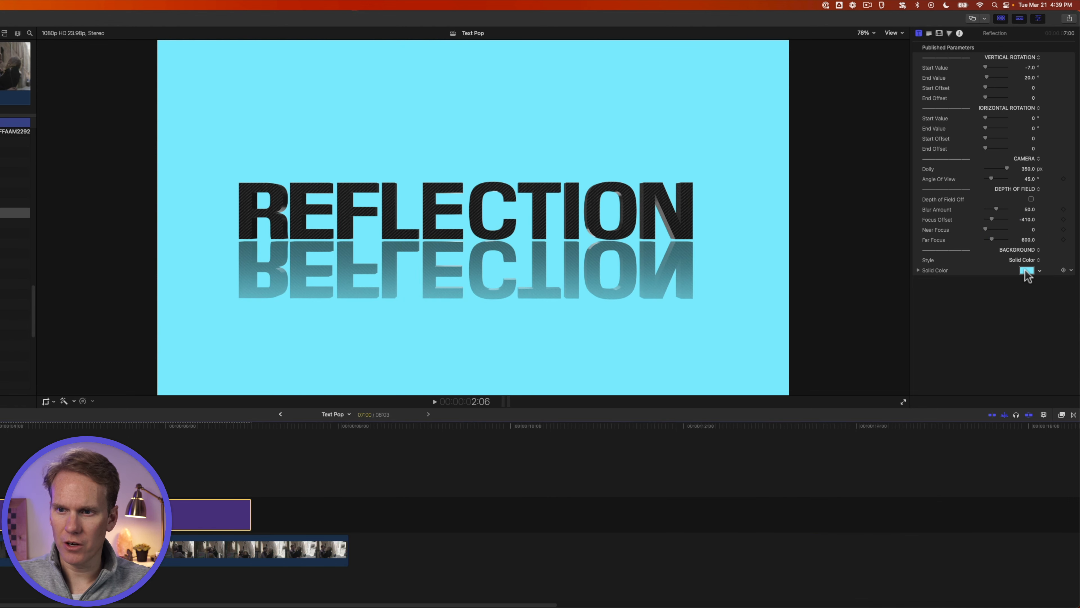
Change the Reflection title's solid background colour to coral orange and open its background style options
left_click(1026, 270)
left_click_drag(810, 169, 867, 157)
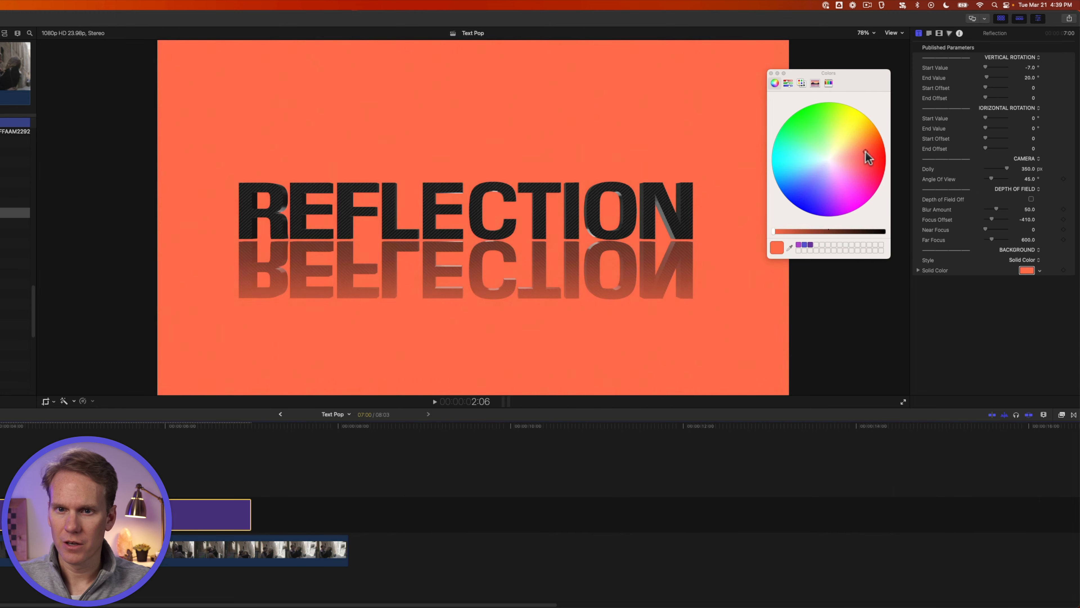
left_click(771, 74)
left_click(1024, 260)
left_click(1025, 270)
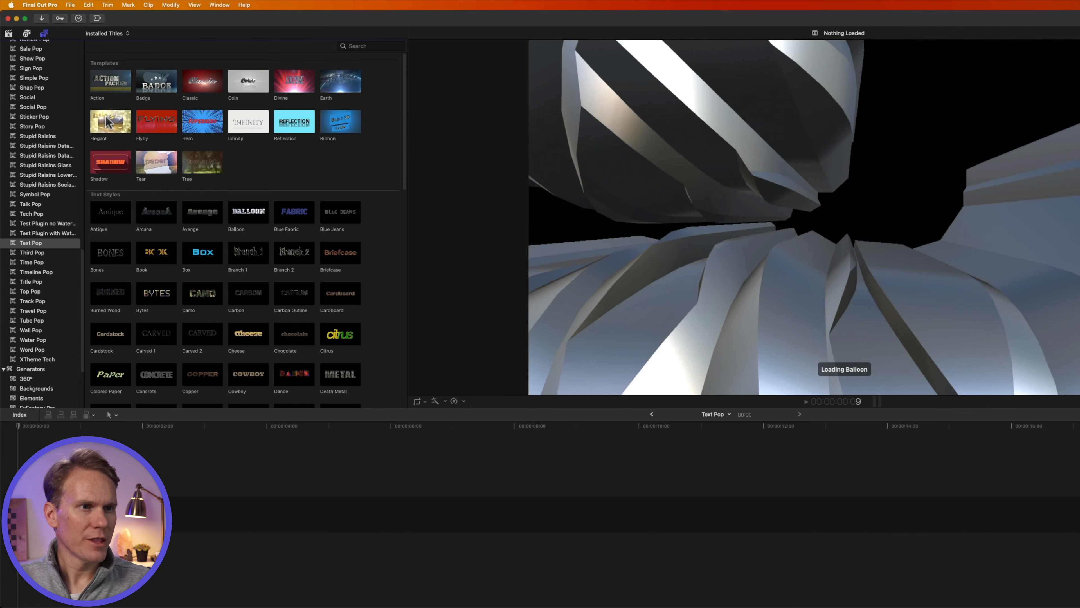
Add the Elegant template to the start of the timeline and select it with the timeline zoomed in
left_click_drag(107, 123, 172, 512)
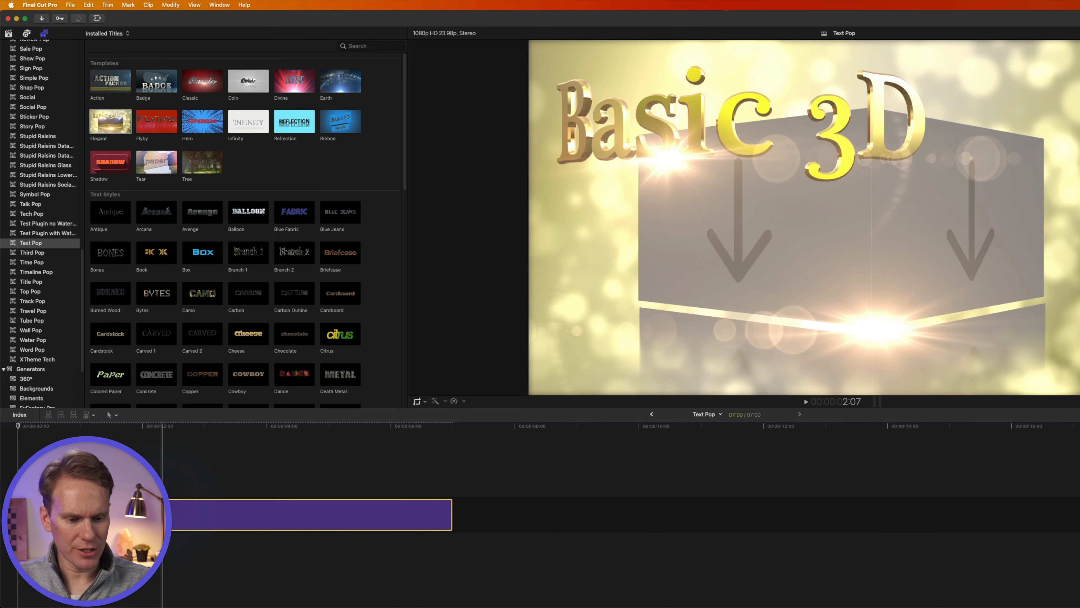
key("super+equal")
left_click(636, 483)
left_click(638, 514)
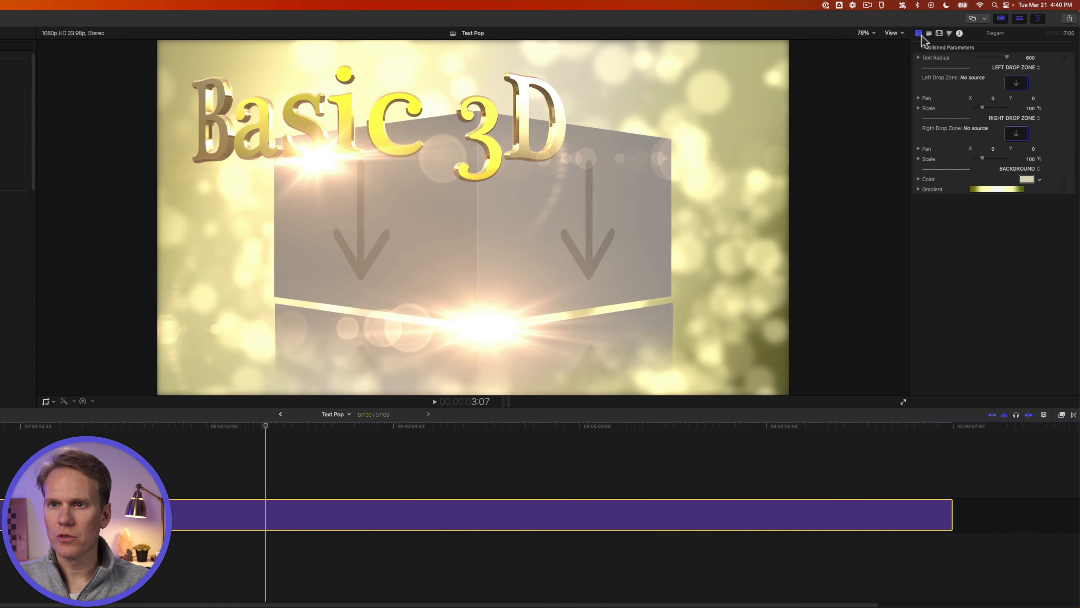
Fill the Elegant title's left drop zone with the FILMPAC_young-couple-kiss-romantically-in-an-alley_FFAAF4754_HM clip
left_click(1017, 84)
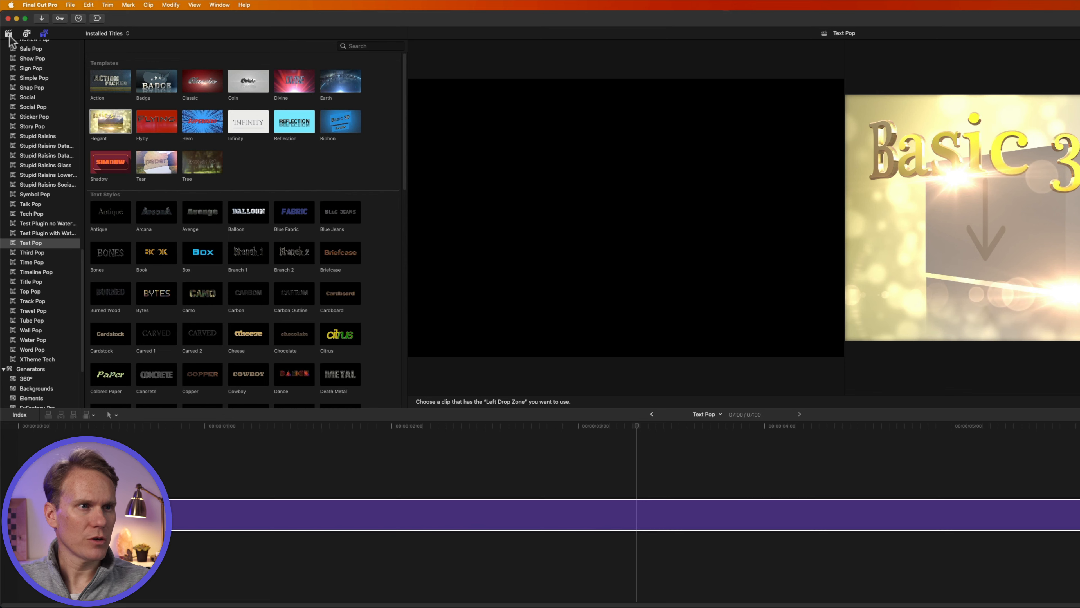
left_click(8, 34)
scroll(212, 347, "down", 15)
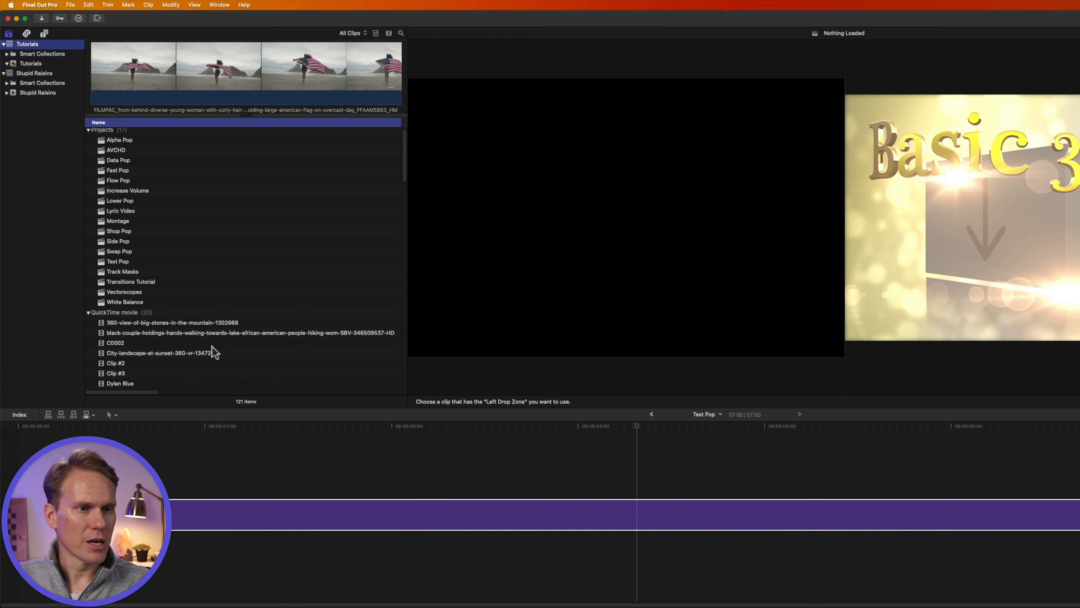
left_click(301, 324)
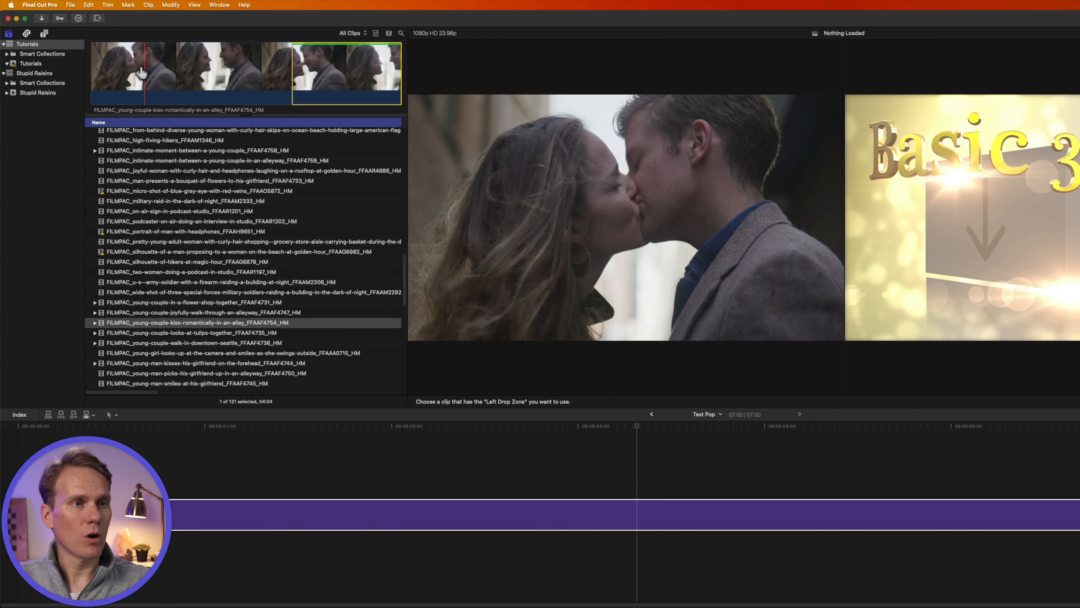
left_click(116, 71)
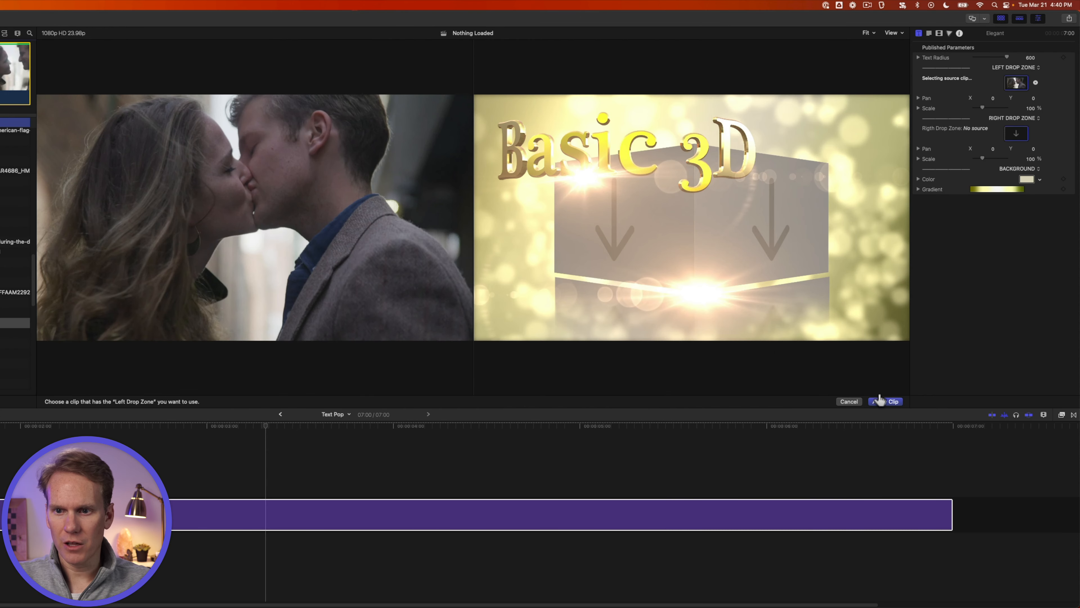
left_click(884, 402)
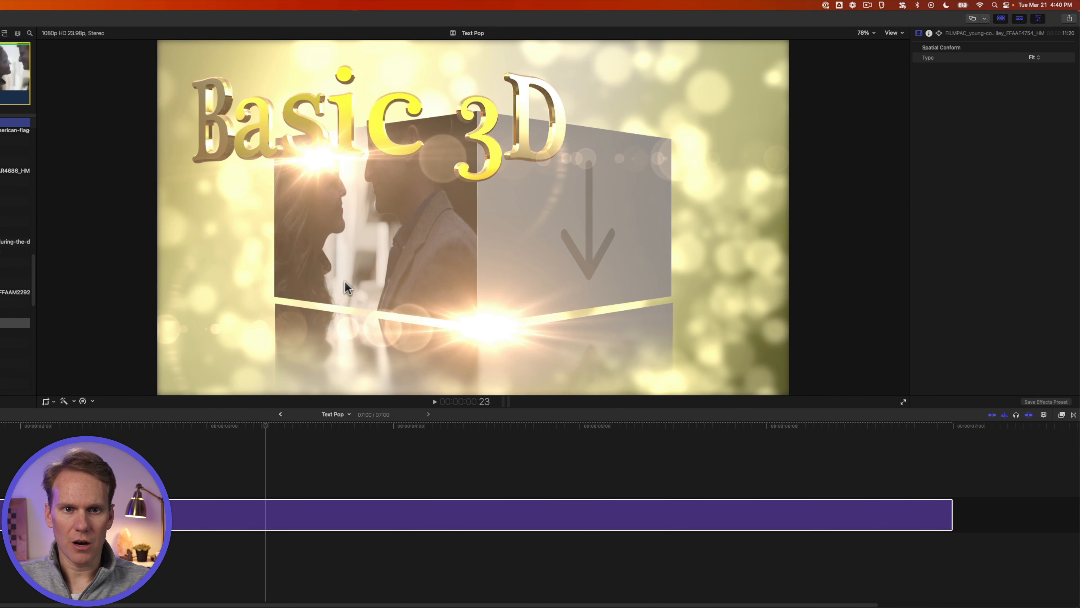
Fill the Elegant title's right drop zone with the FILMPAC_young-couple-looks-at-tulips-together_FFAAF4735_HM clip and reapply it from a different moment
left_click(268, 512)
left_click(1020, 134)
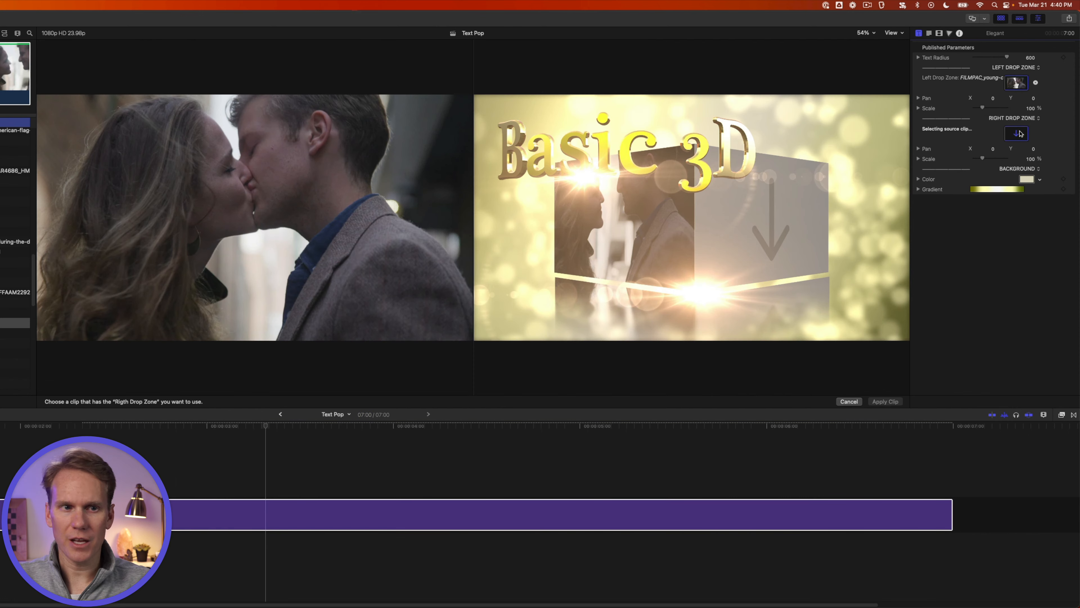
key("Down")
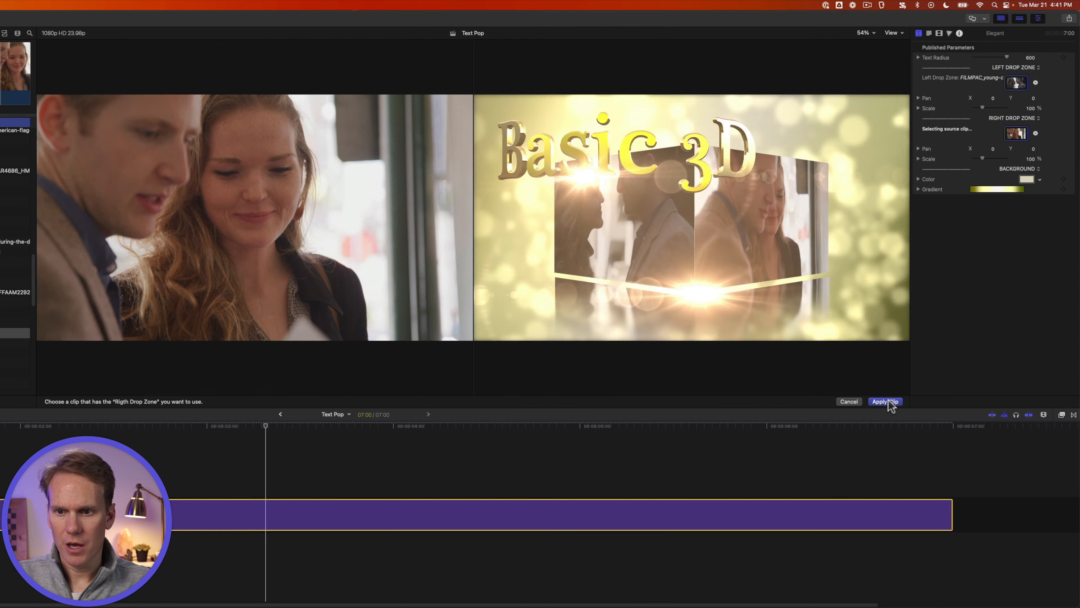
left_click(887, 402)
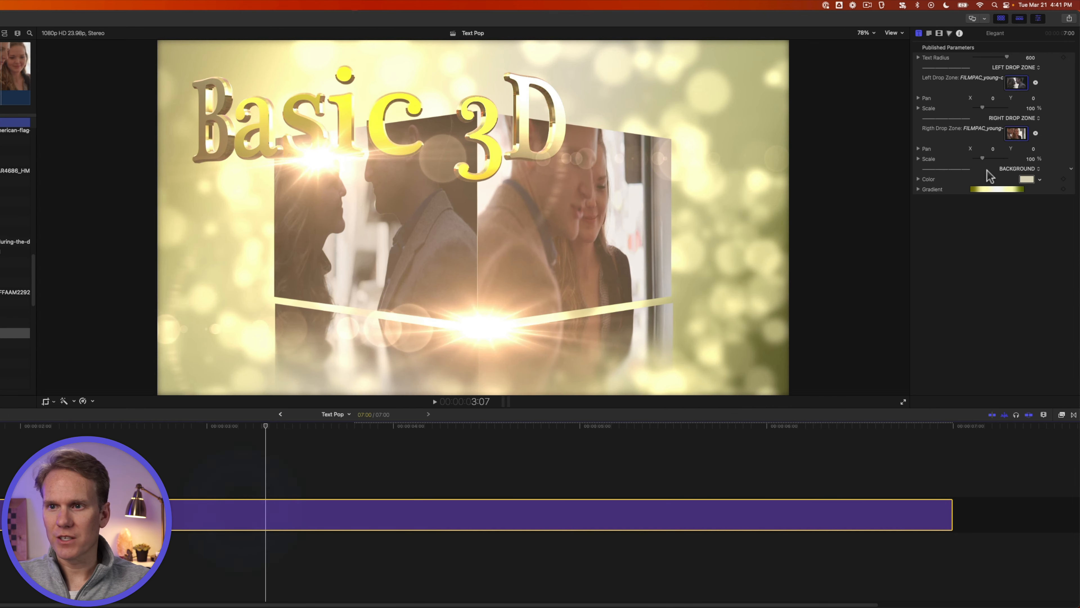
left_click(1018, 133)
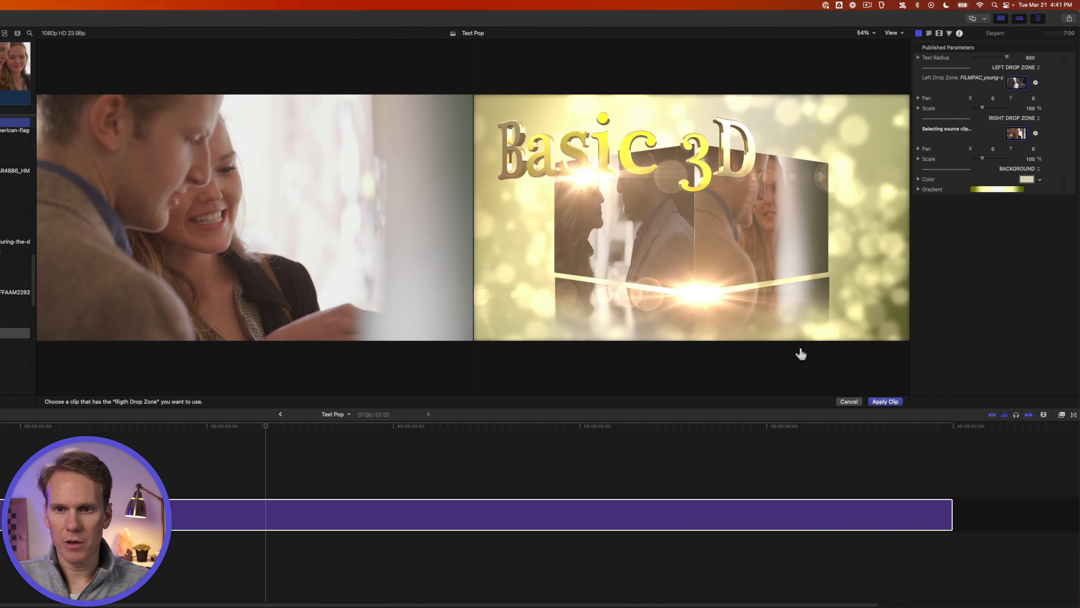
left_click(885, 401)
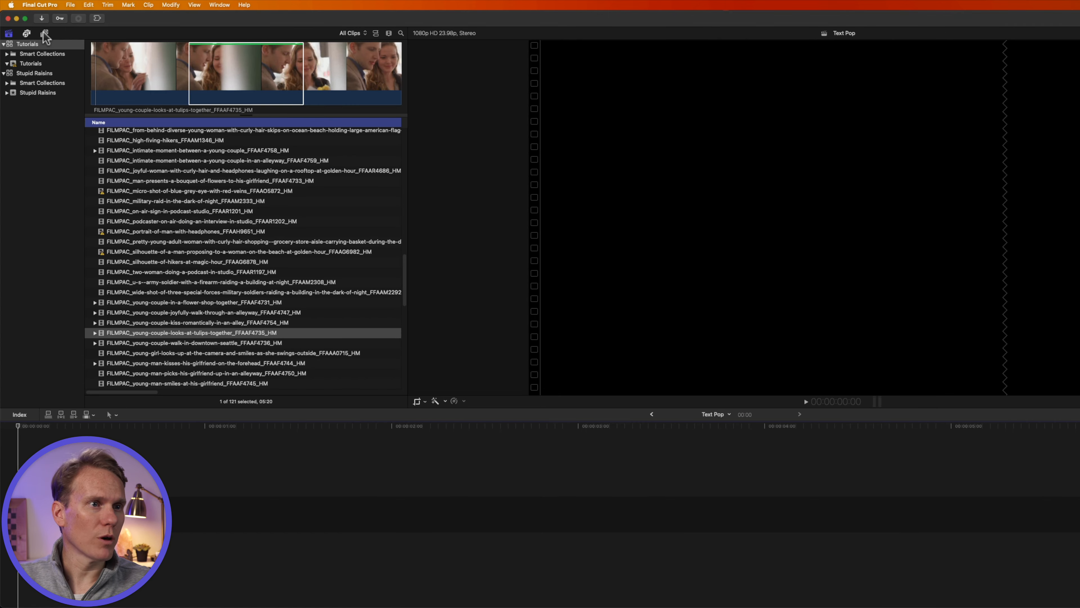
Add the Classic template to the empty Text Pop timeline, select it to show its view parameters, and play it
left_click(44, 33)
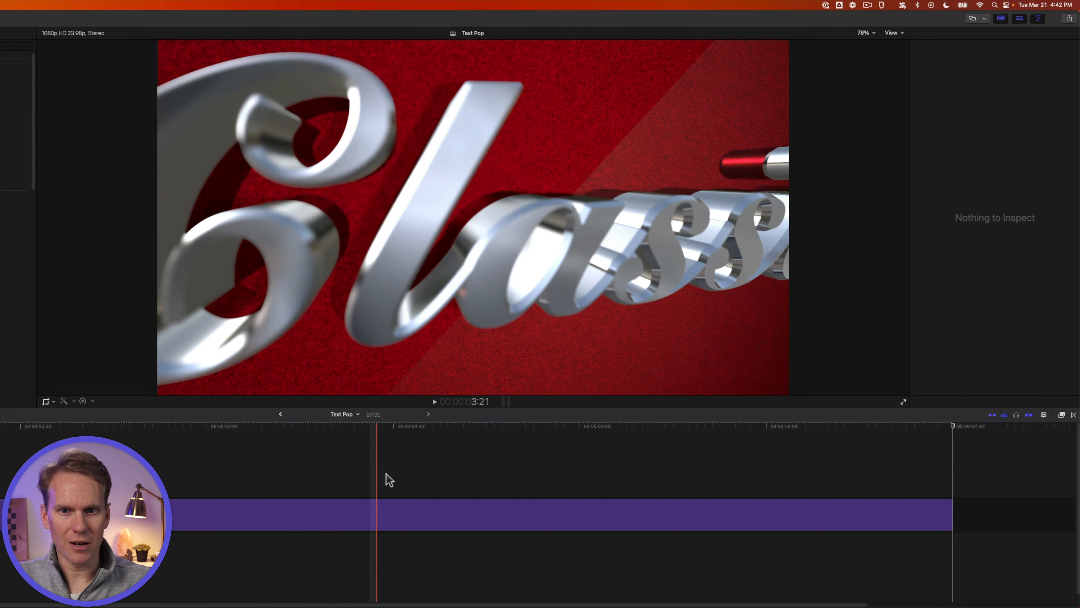
left_click(256, 516)
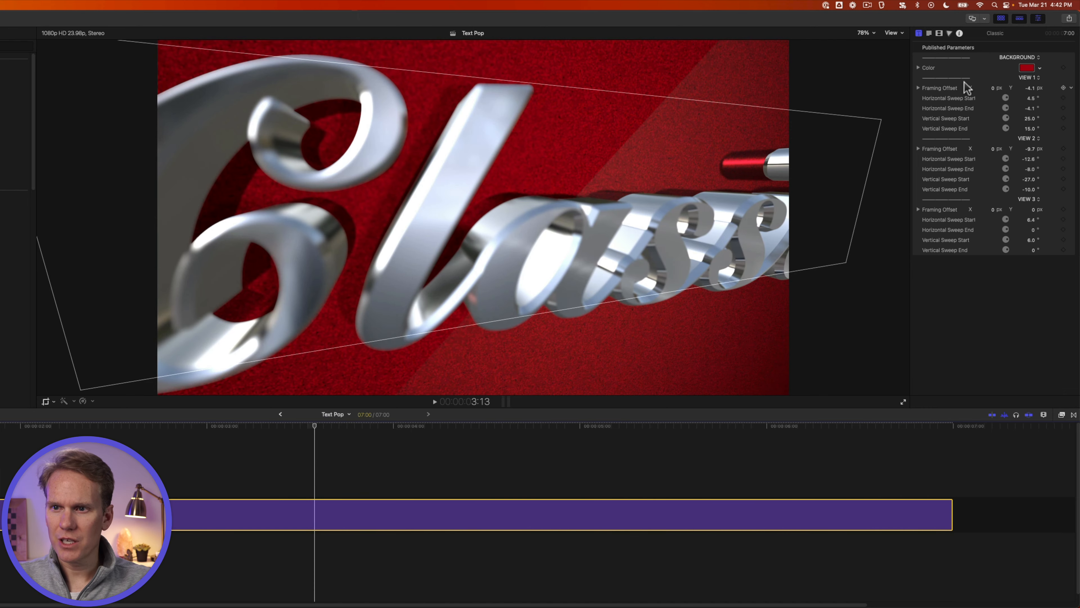
key("slash")
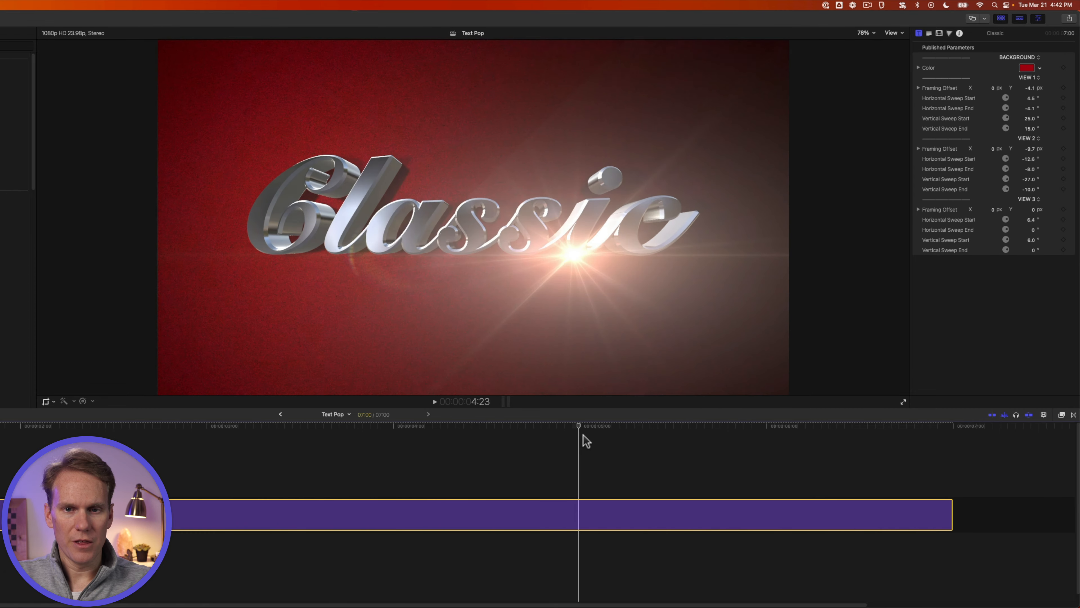
Return to the Classic title's second camera view and shift View 2's Framing Offset X to a negative value
left_click(614, 432)
left_click(293, 509)
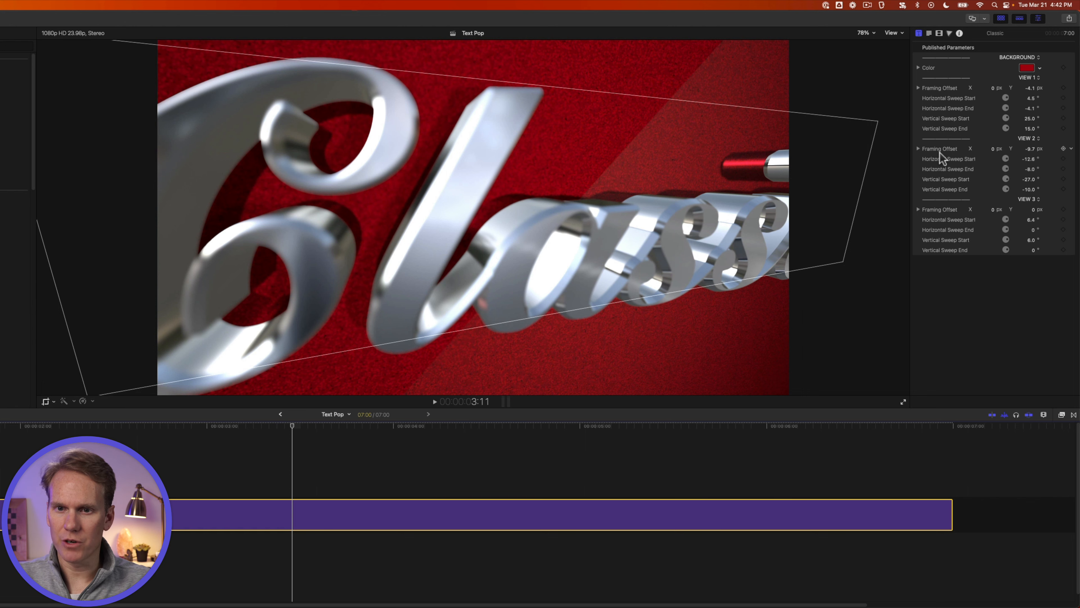
left_click_drag(993, 149, 985, 150)
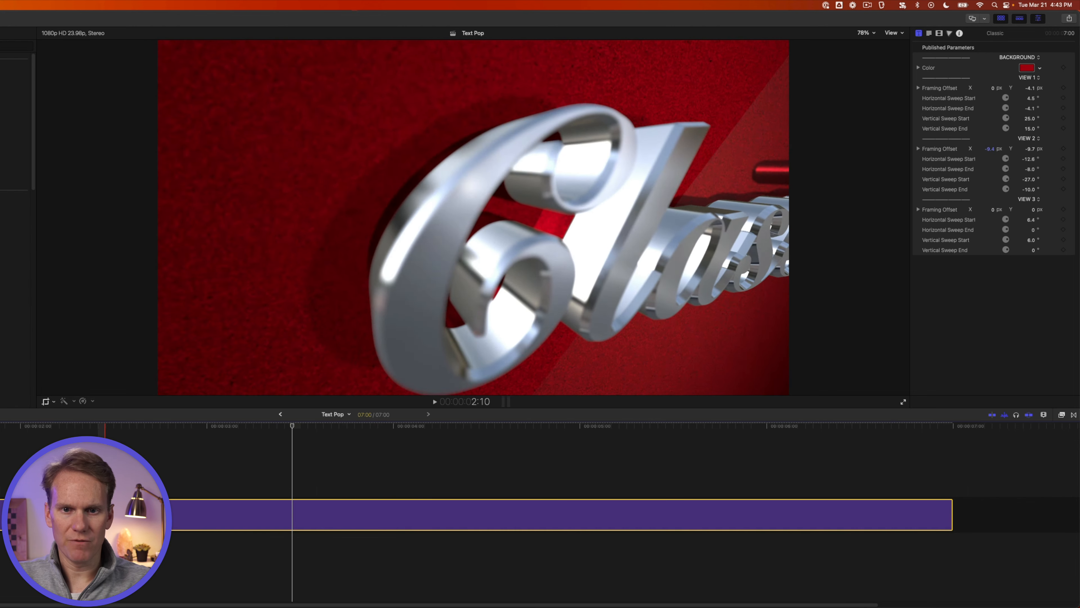